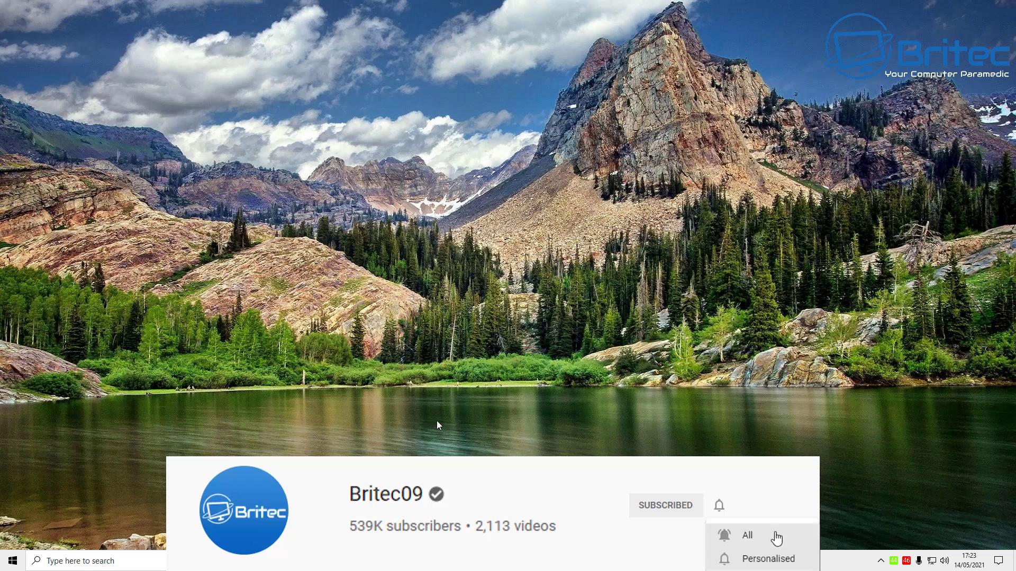
Clear the stored clipboard data under Settings > System > Clipboard, then close Settings.
left_click(11, 562)
left_click(12, 520)
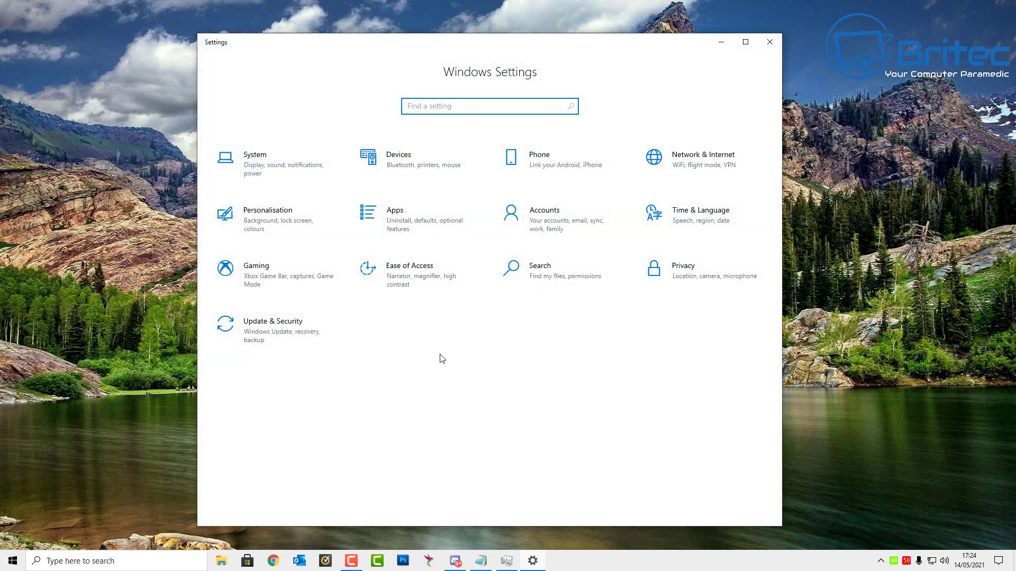
left_click(238, 159)
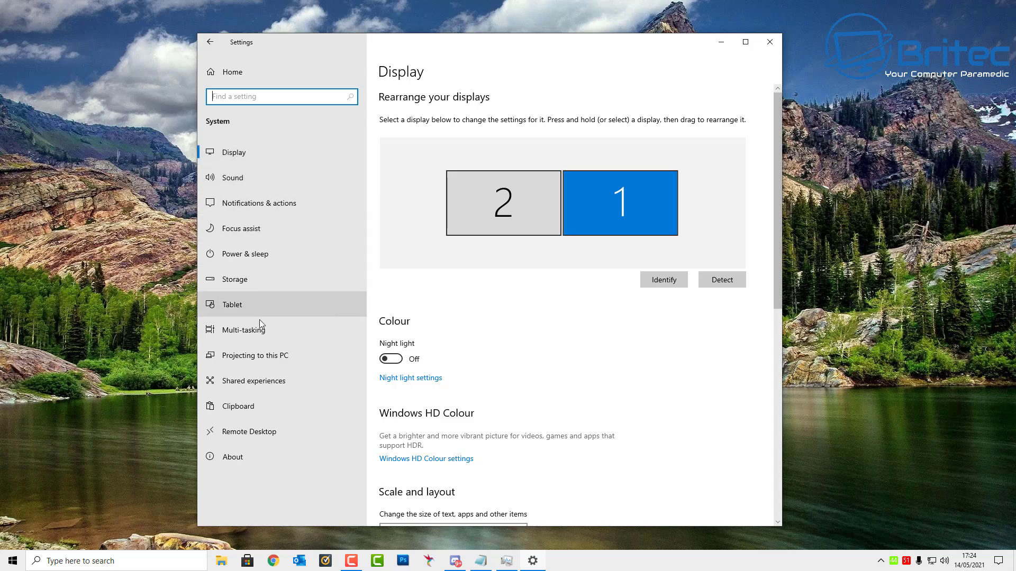
left_click(231, 404)
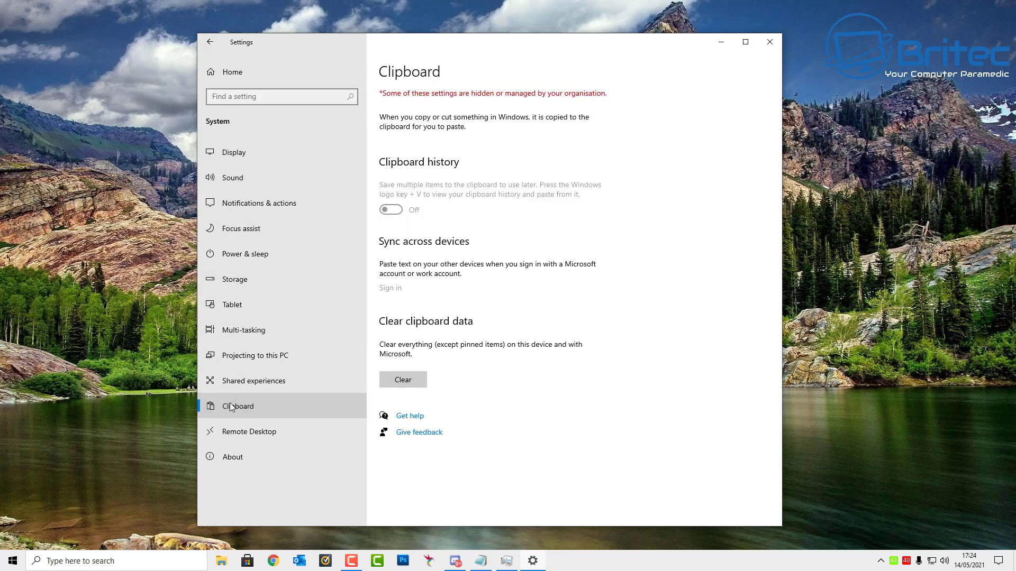
left_click(411, 373)
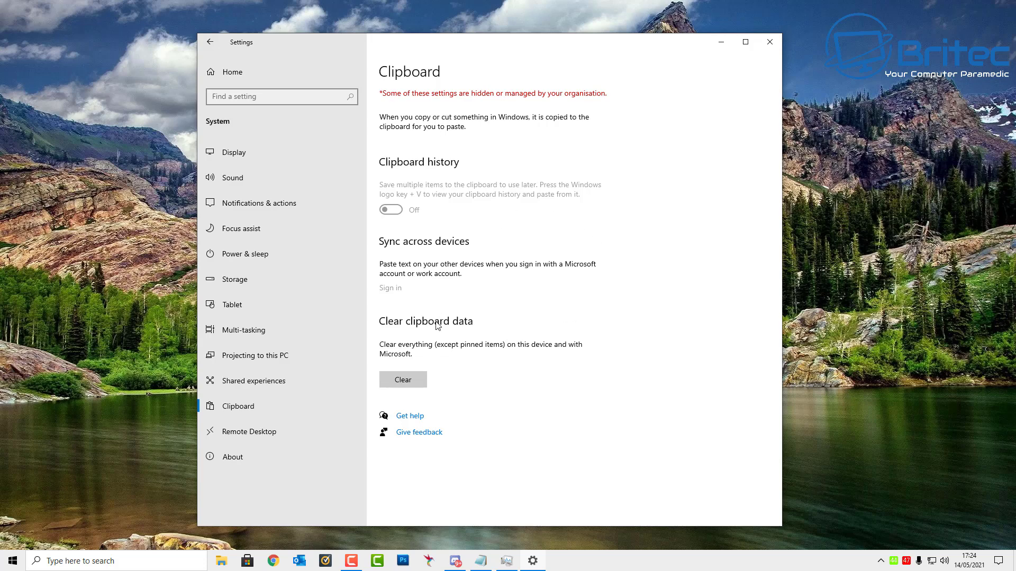
left_click(391, 381)
left_click(769, 43)
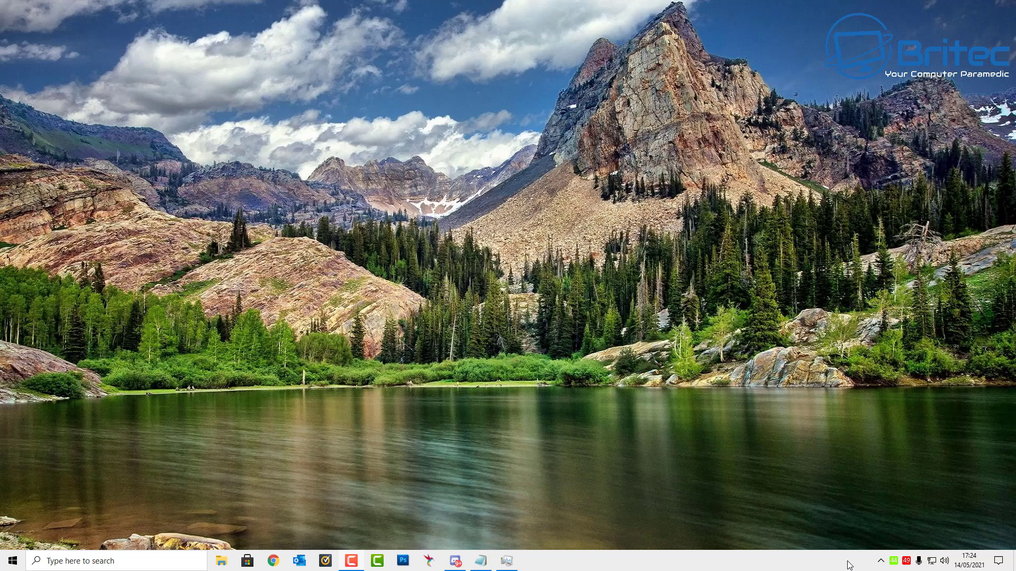
End the RDP Clipboard Monitor process from Task Manager's Processes list.
right_click(565, 565)
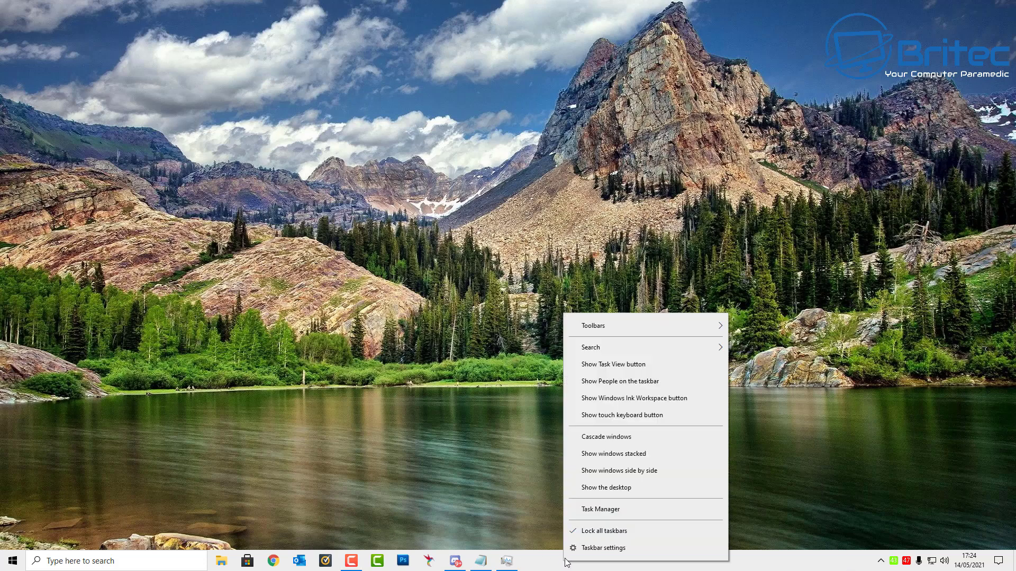
left_click(601, 509)
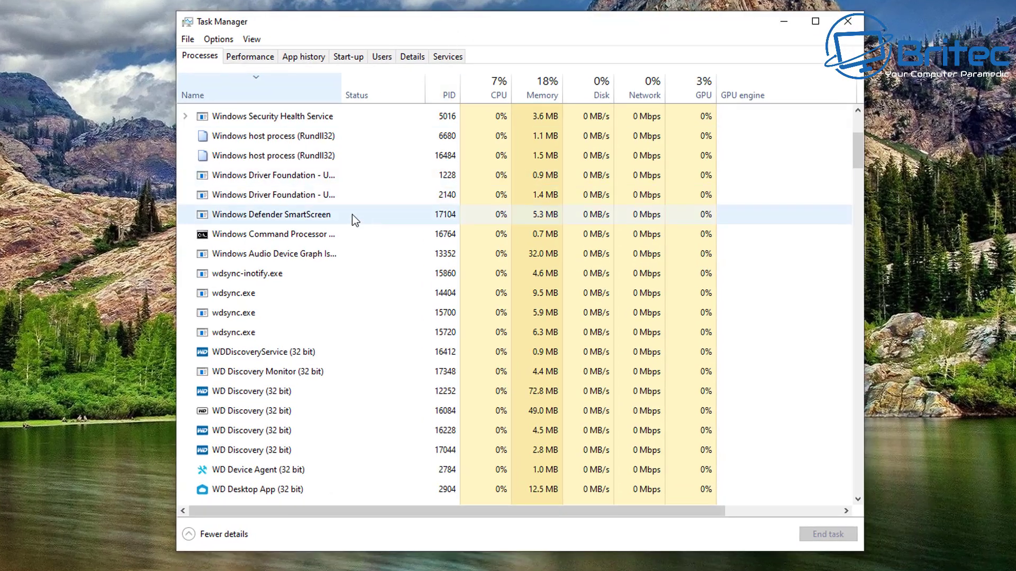
scroll(337, 211, "up", 3)
scroll(355, 224, "down", 1)
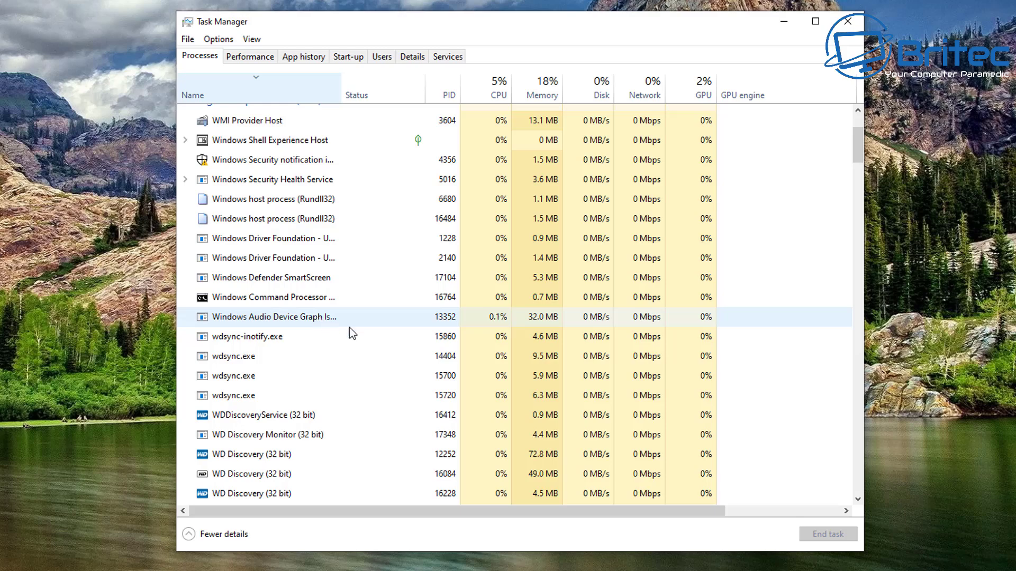
left_click_drag(859, 146, 860, 218)
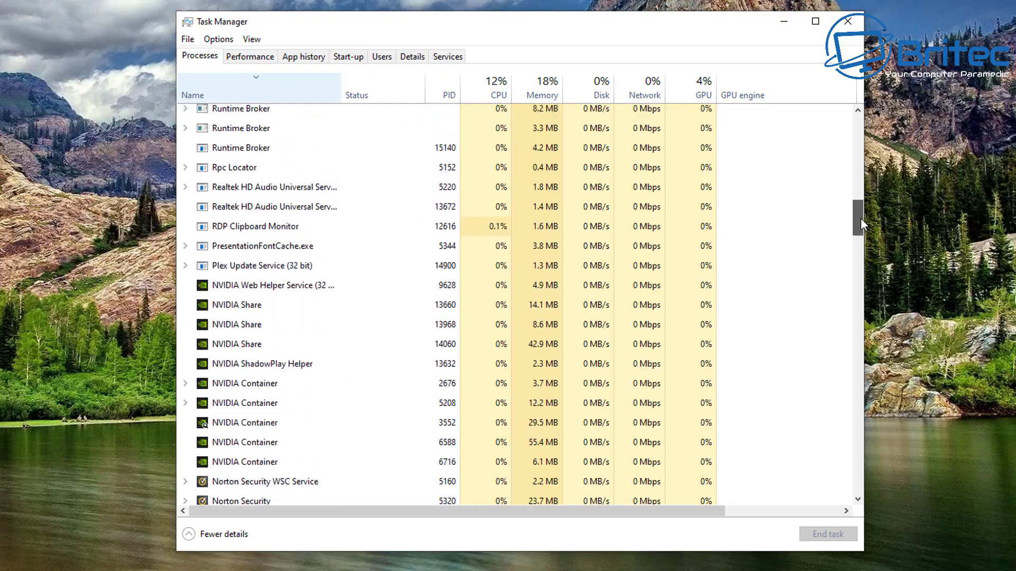
left_click(249, 224)
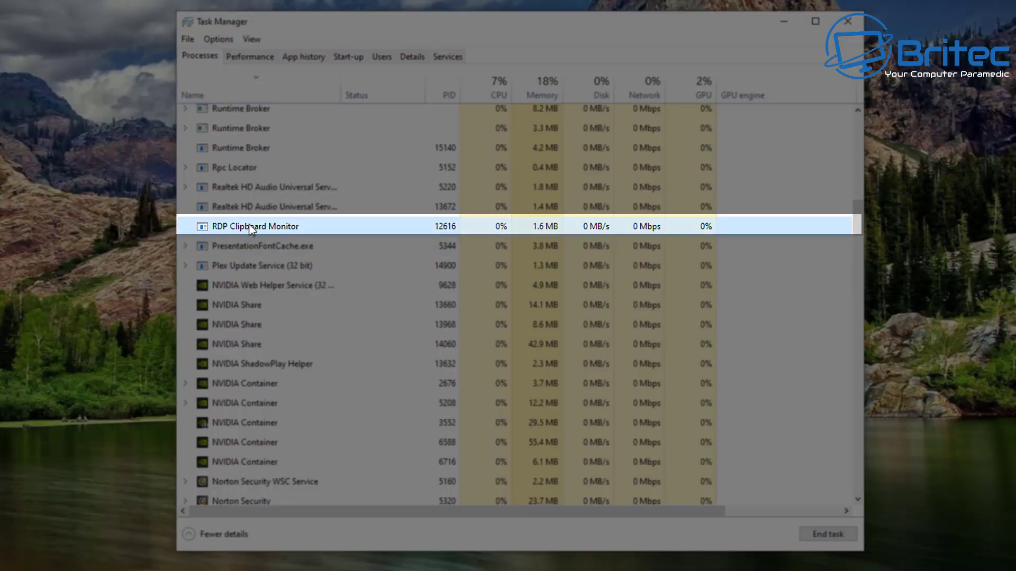
right_click(251, 228)
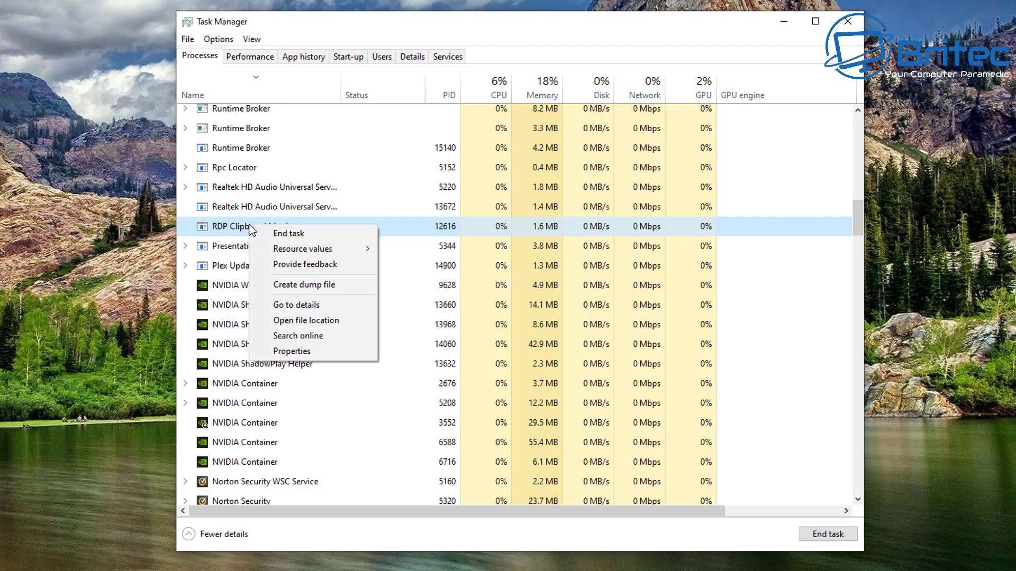
left_click(289, 235)
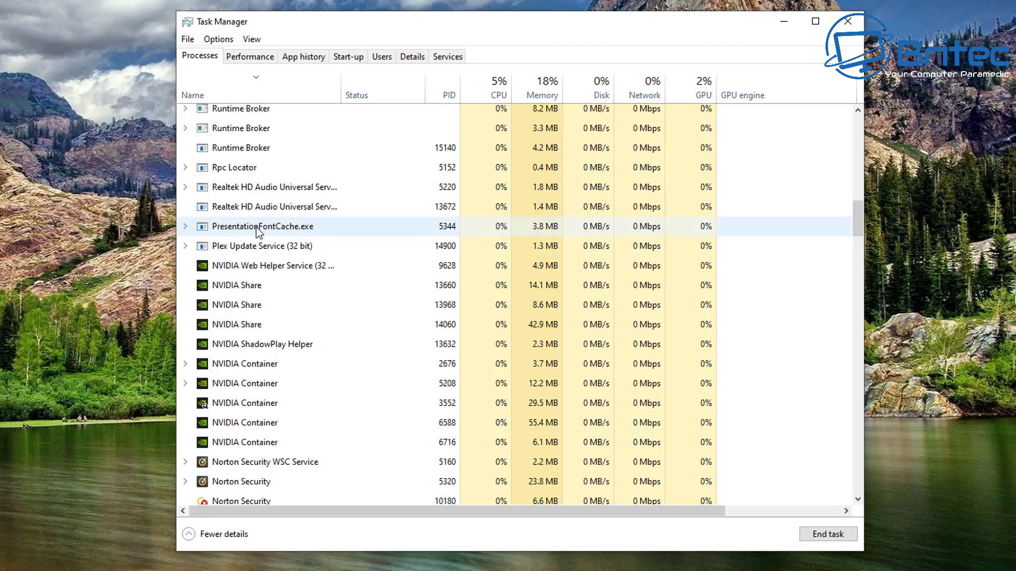
Run rdpclip.exe as a new task with administrative privileges.
left_click(188, 41)
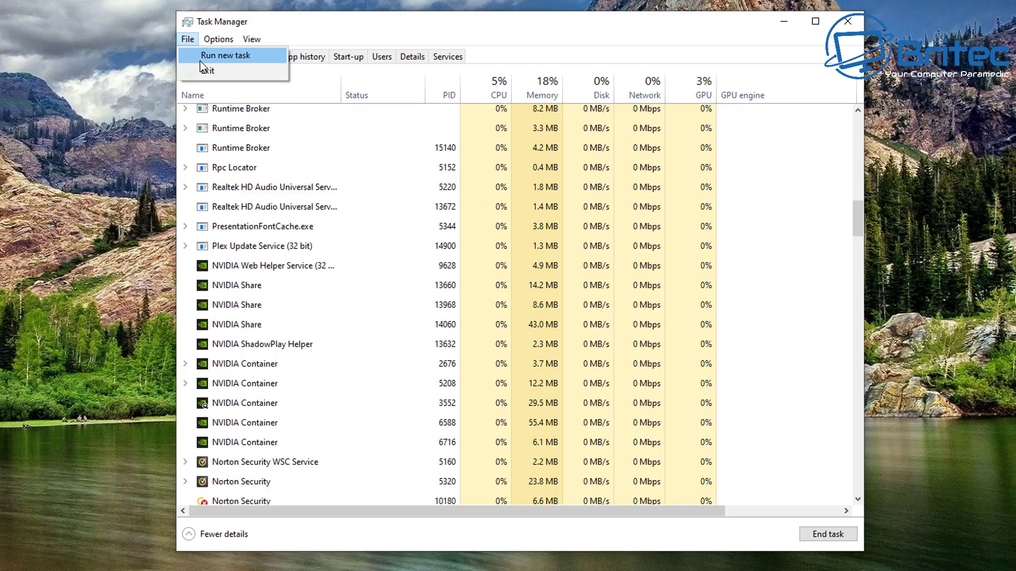
left_click(207, 56)
left_click(288, 124)
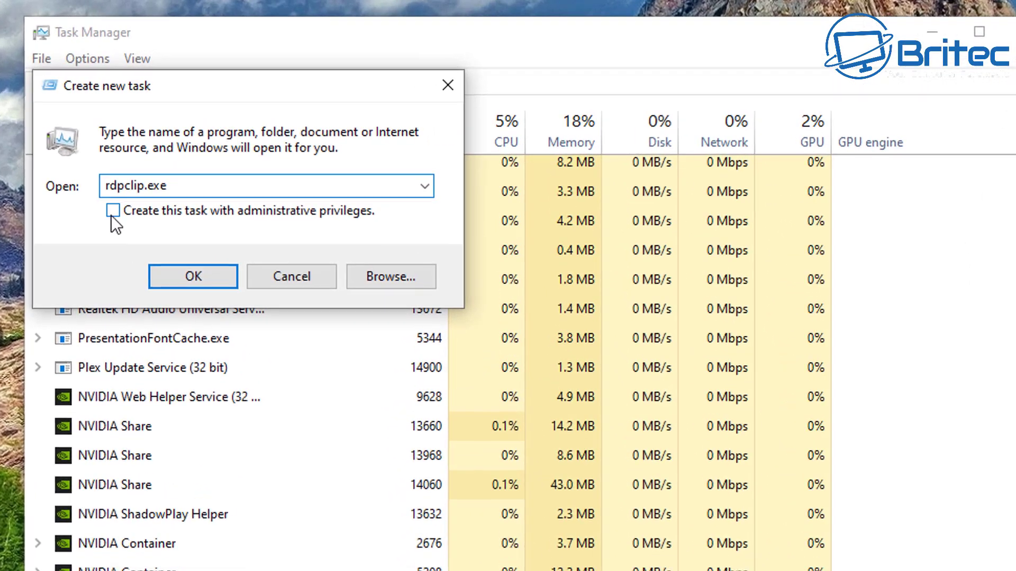
left_click(113, 211)
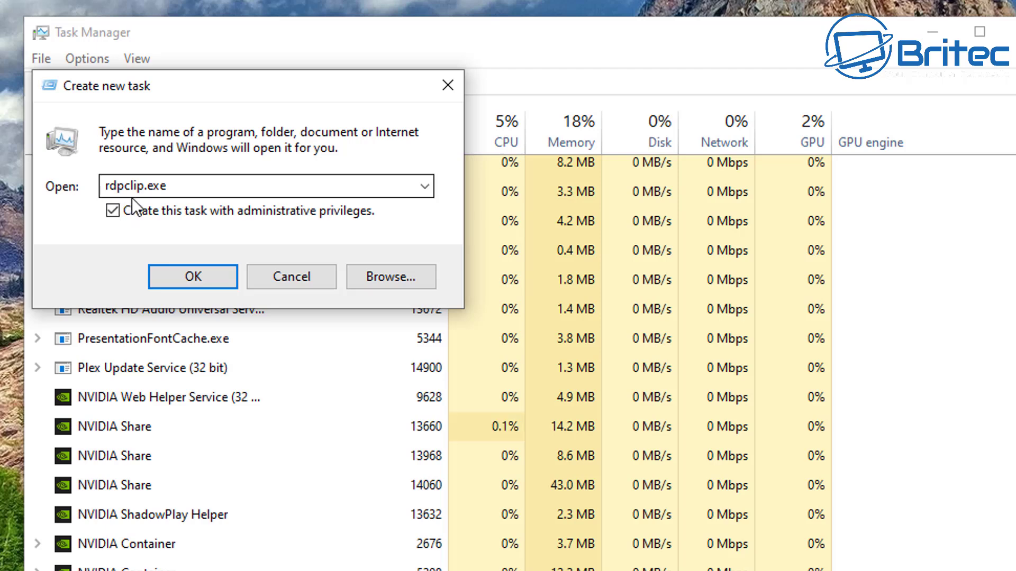
left_click(191, 276)
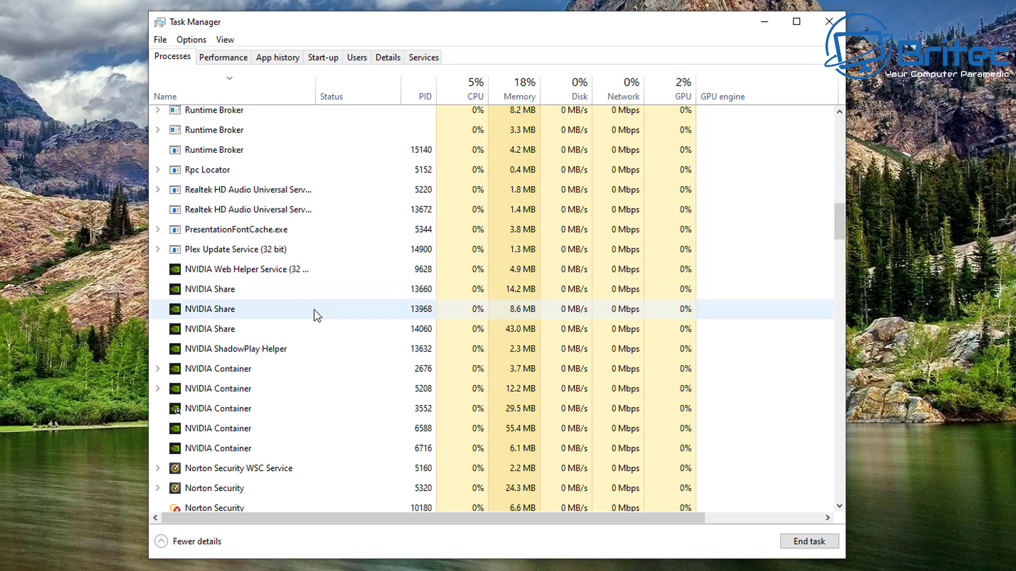
Close Task Manager.
scroll(316, 316, "up", 1)
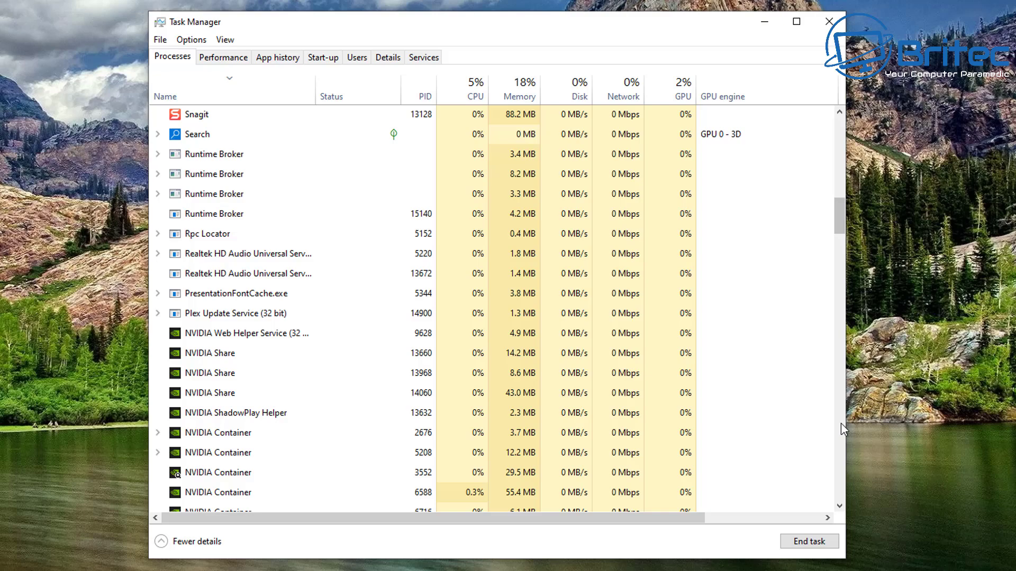
left_click(891, 24)
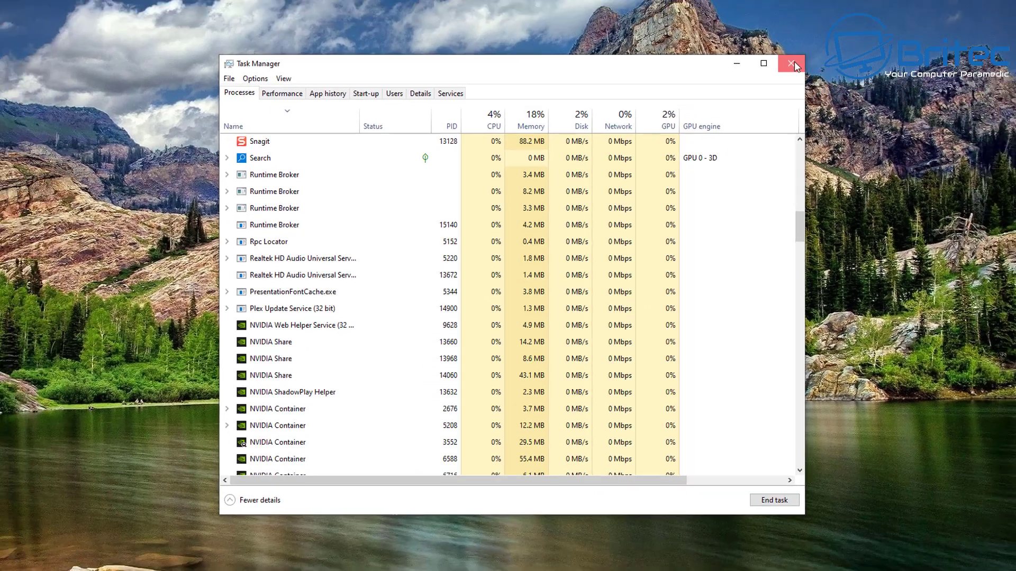
left_click(828, 21)
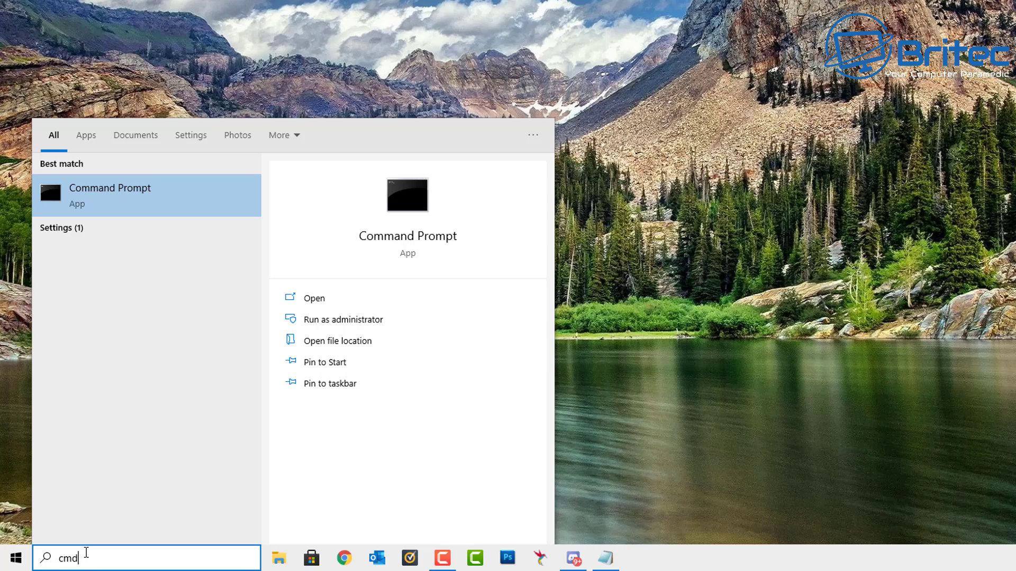
In an administrator Command Prompt, run taskkill.exe /f /im rdpclip.exe, then relaunch rdpclip.exe.
left_click(341, 320)
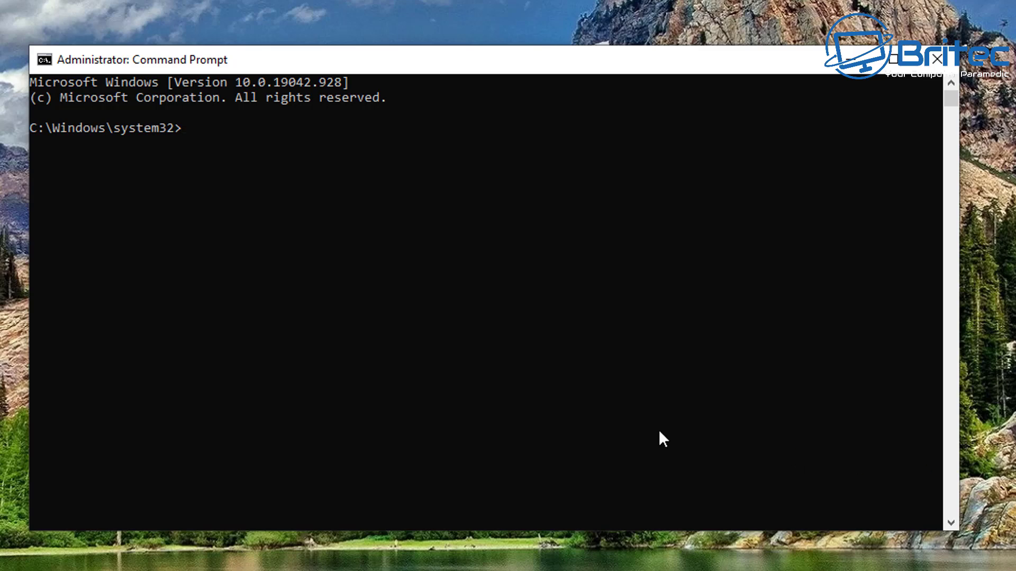
type("taskkill.exe /")
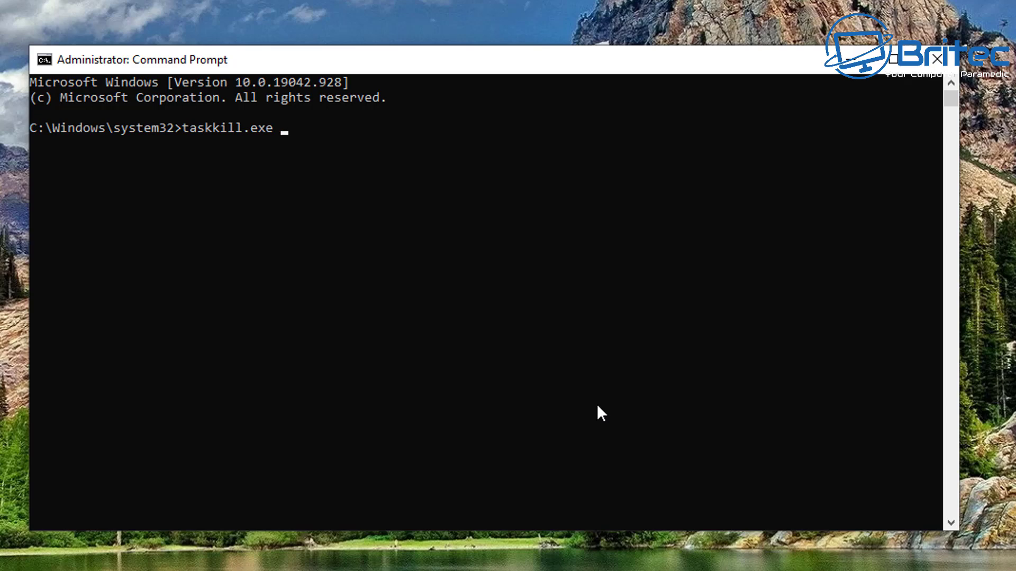
type("f /im rdpcli")
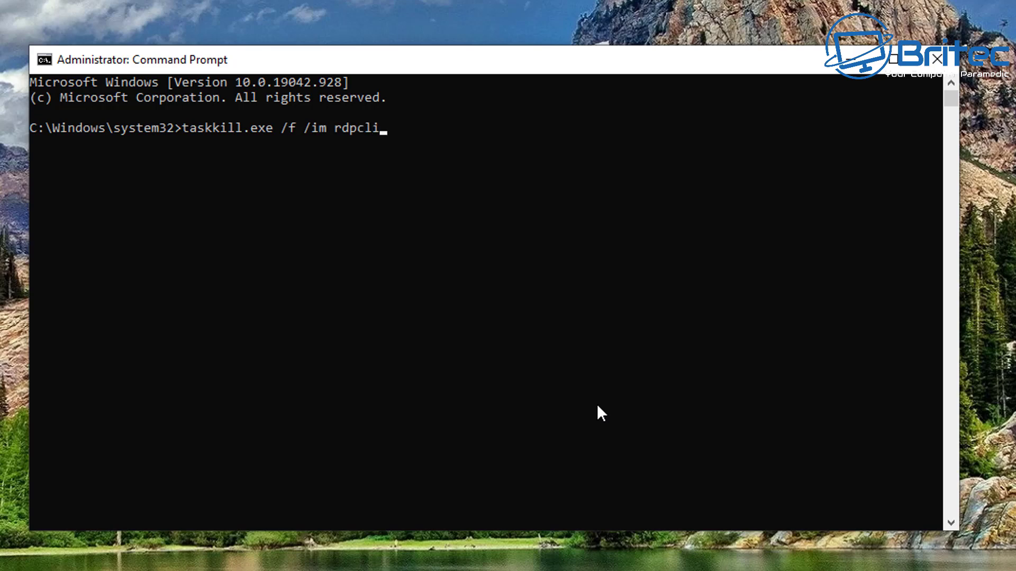
type("p.exe")
key("Return")
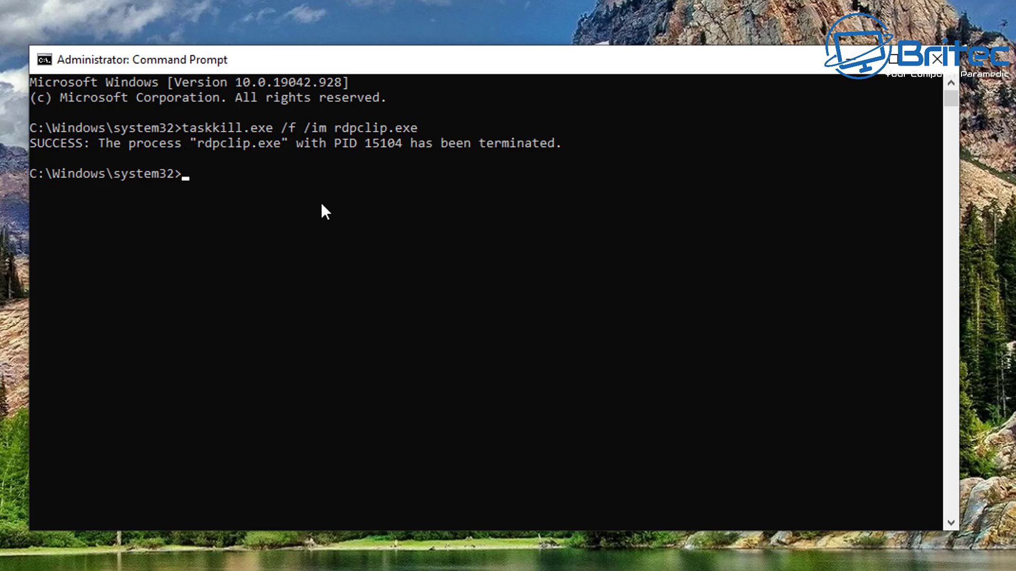
type("rdpclip.exe")
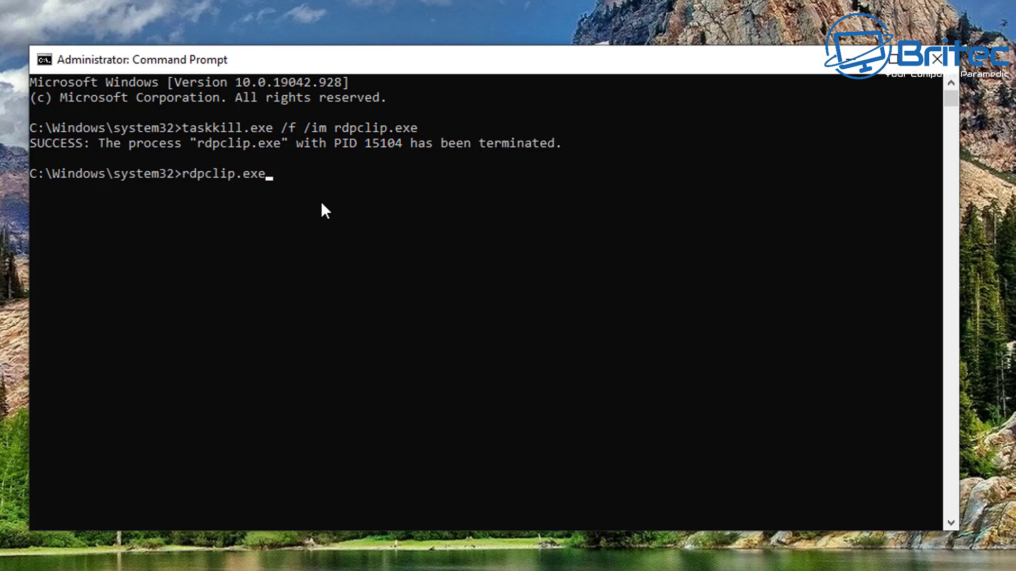
key("Return")
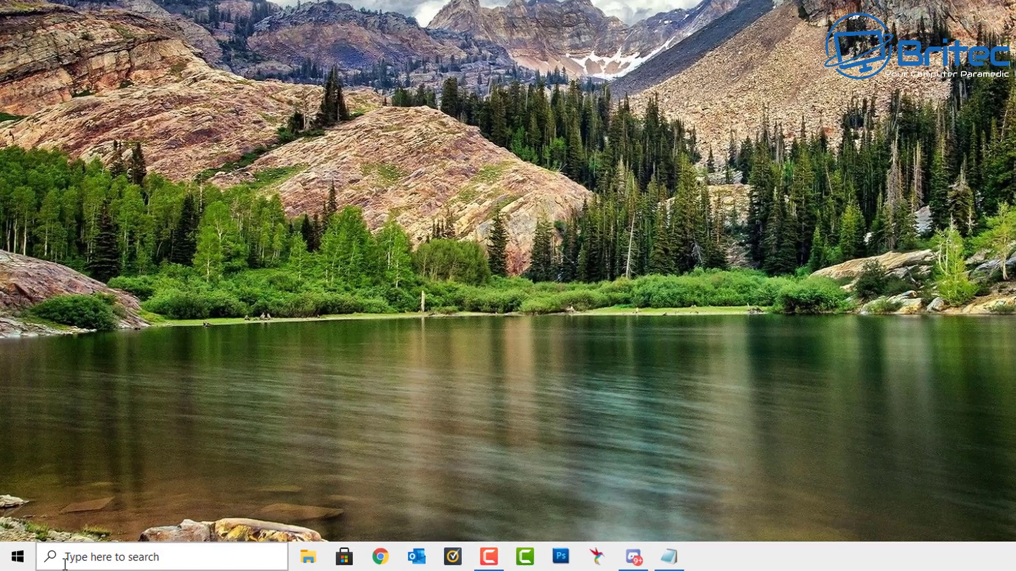
Open Command Prompt as administrator and enter cmd /c"echo off|clip at the prompt.
left_click(47, 562)
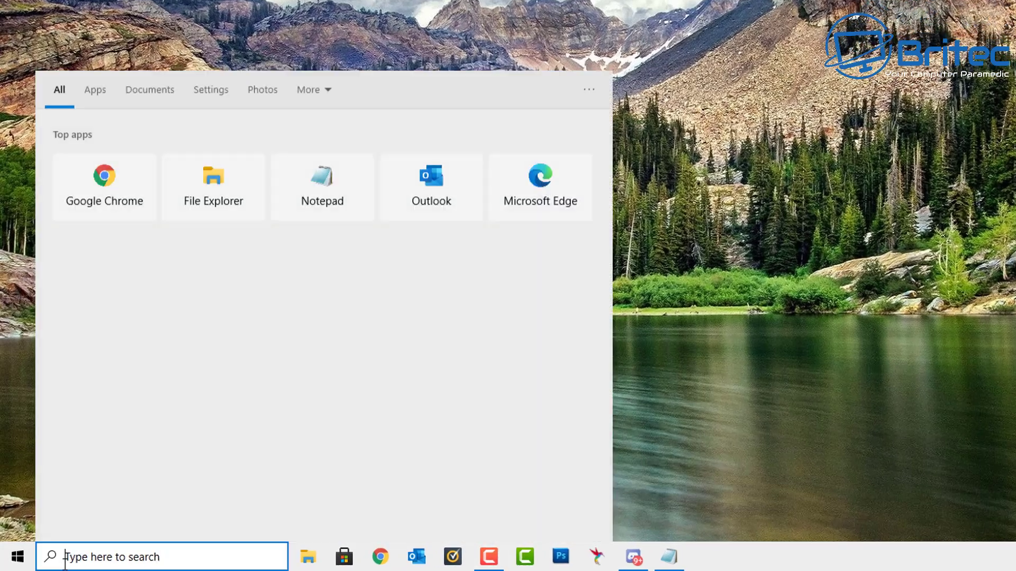
type("cmd")
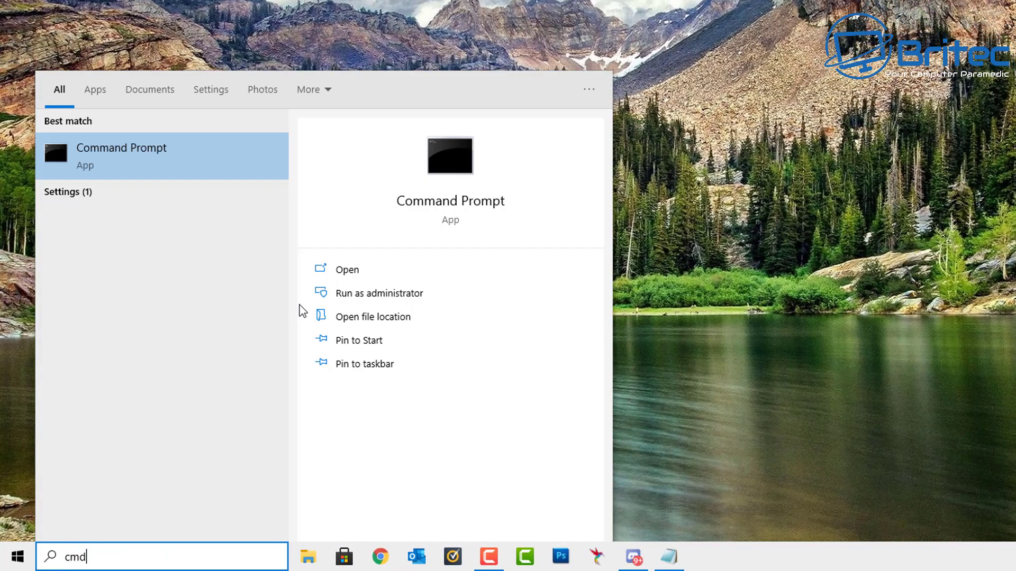
left_click(377, 294)
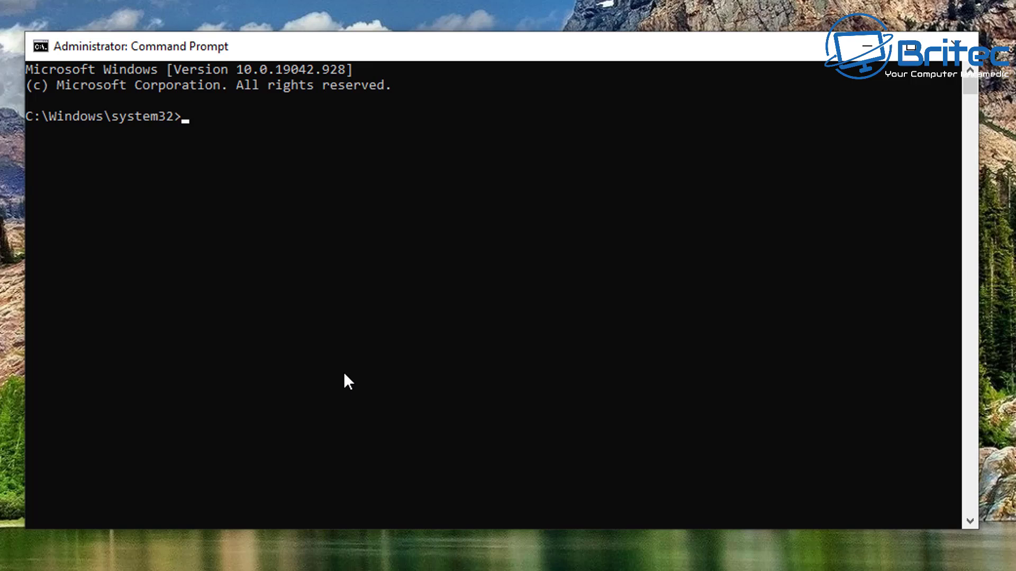
Clear the clipboard by running cmd /c"echo off|clip" in Command Prompt.
type("cmd /")
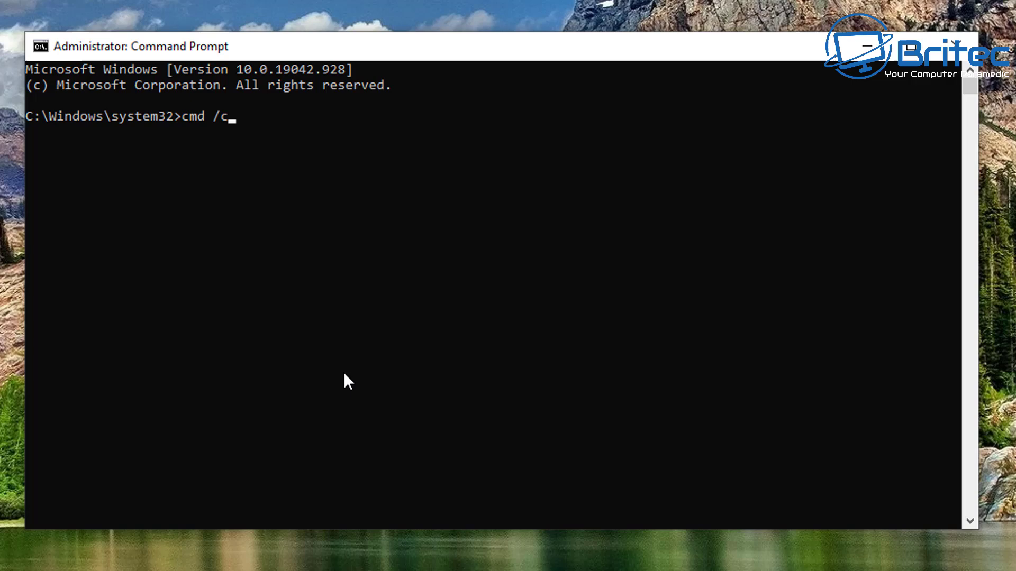
type("c\"echo off|clip")
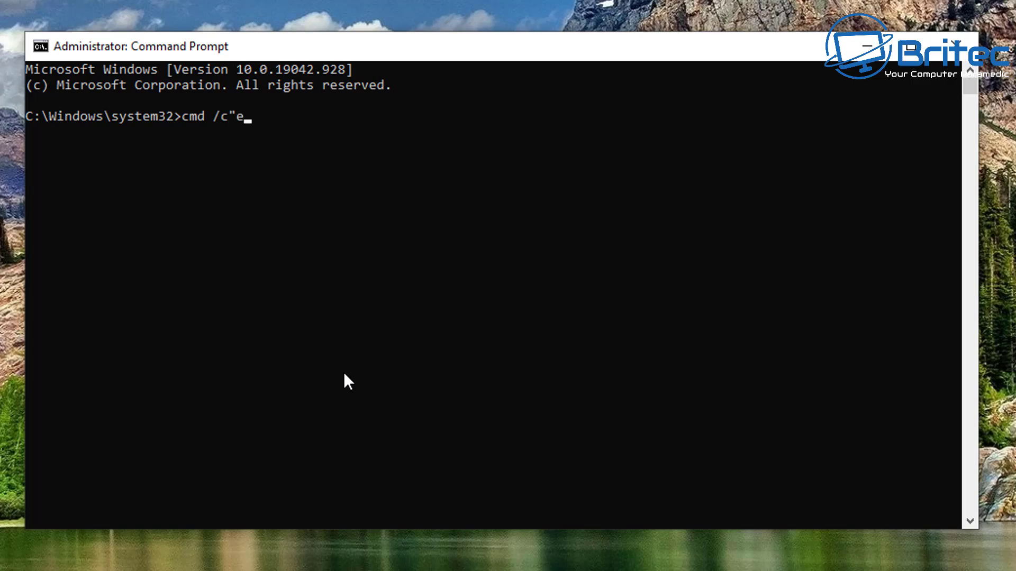
Open Command Prompt as administrator and enter cmd /c"echo off|clip at the prompt.
Clear the clipboard by running cmd /c"echo off|clip" in Command Prompt.
type("echo off")
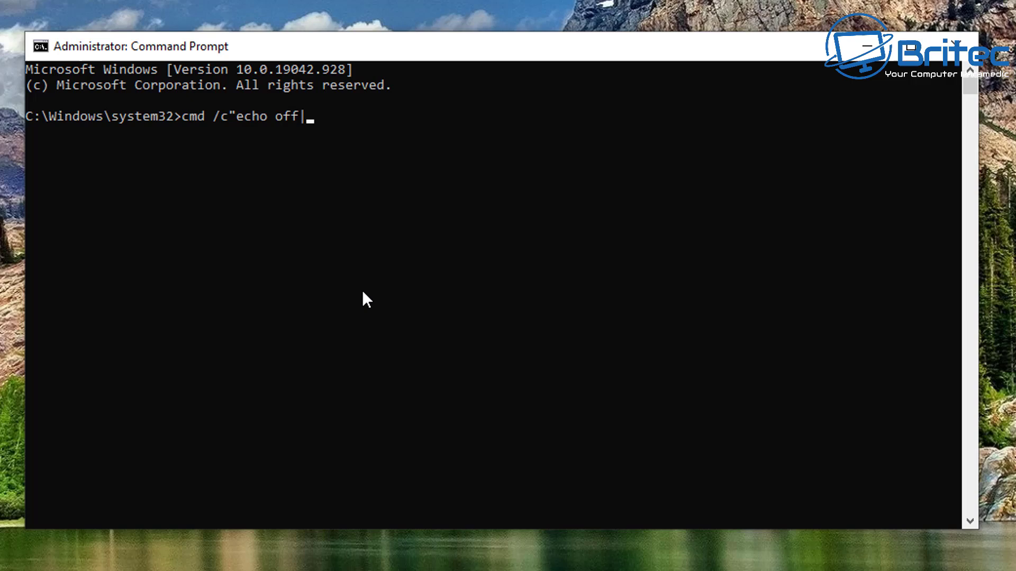
type("|clip")
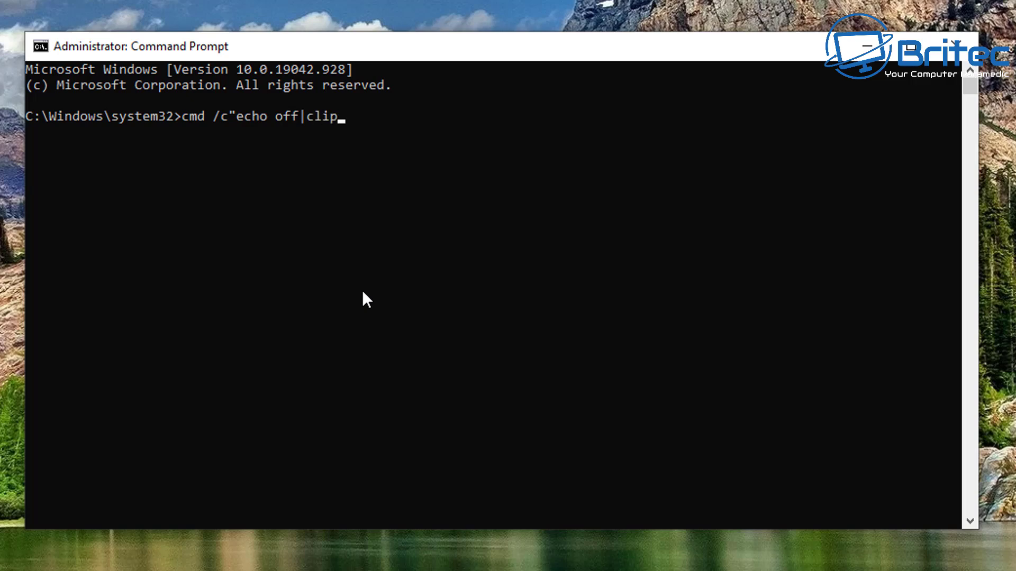
key("Return")
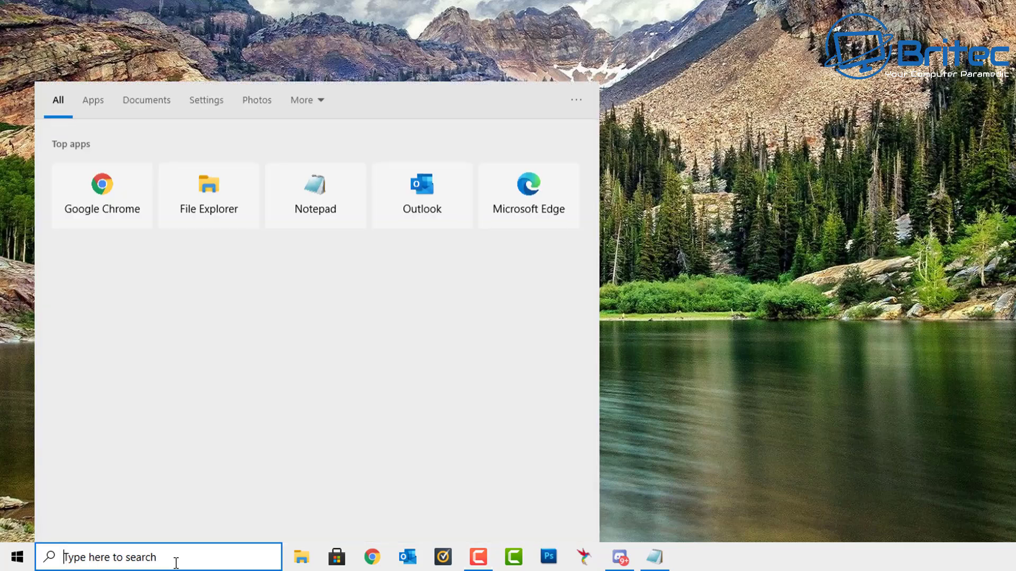
Search for 'troubleshoot' and open the Troubleshoot page in Update & Security settings.
type("troubl")
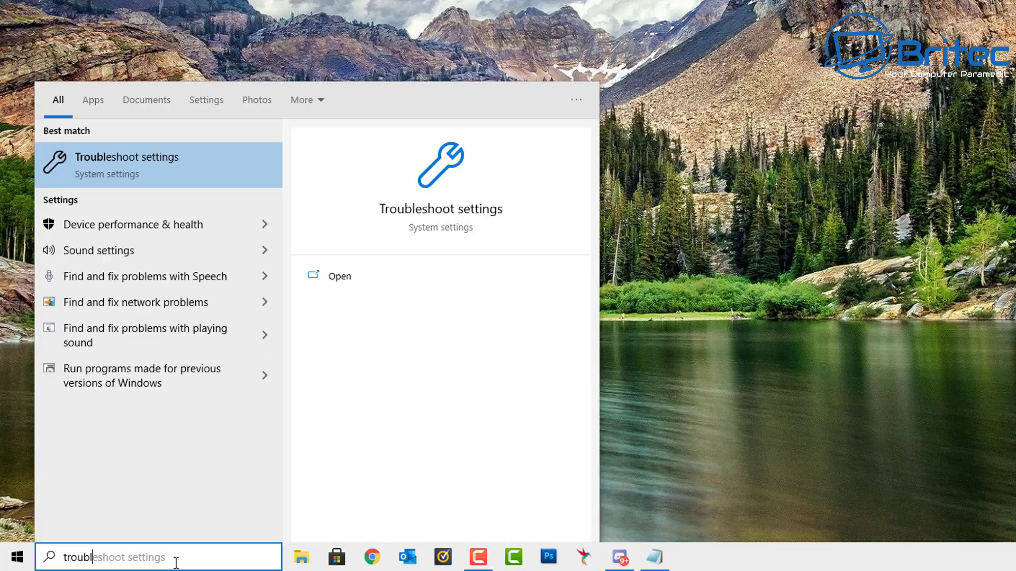
type("shoot")
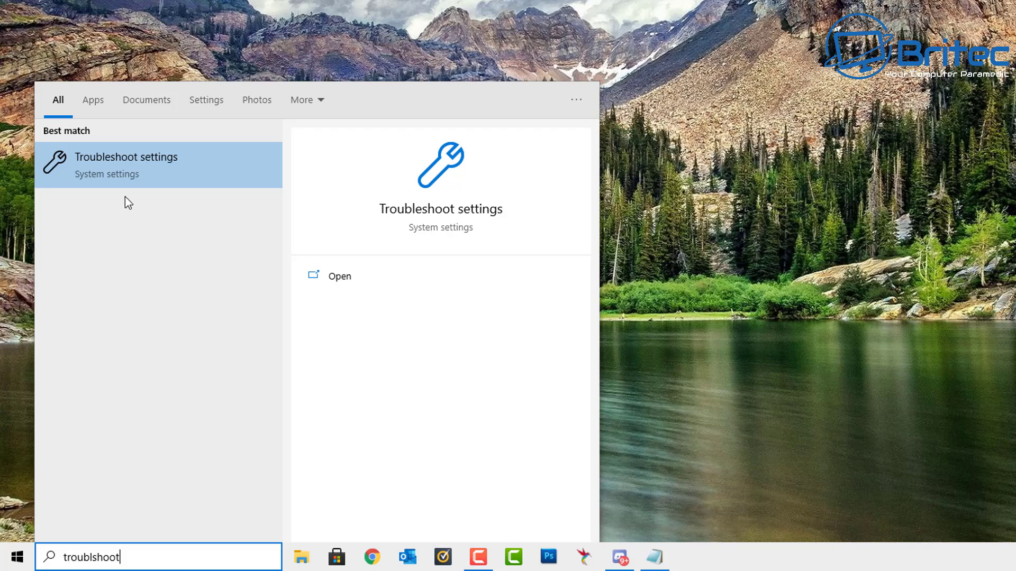
left_click(132, 165)
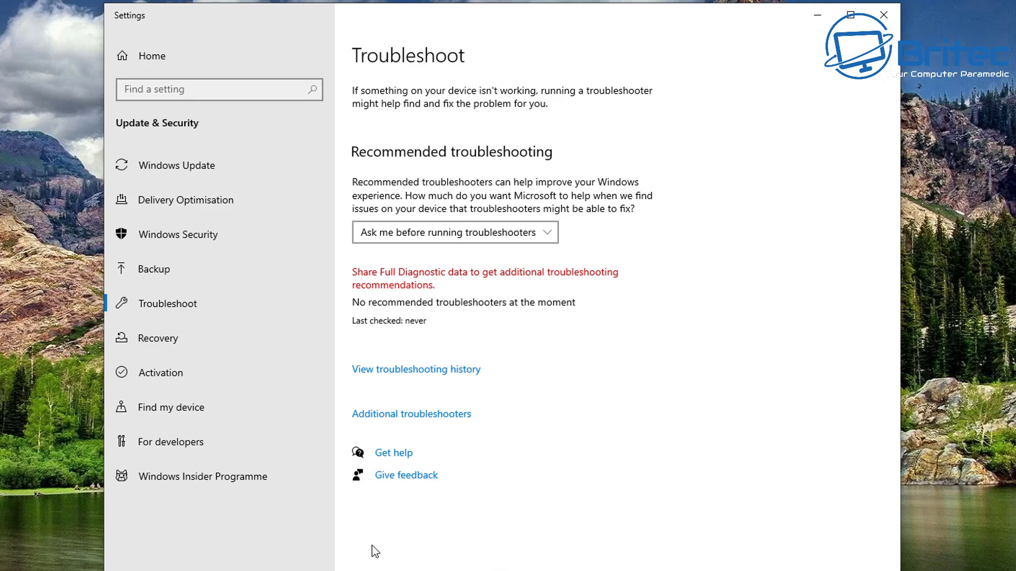
left_click(166, 304)
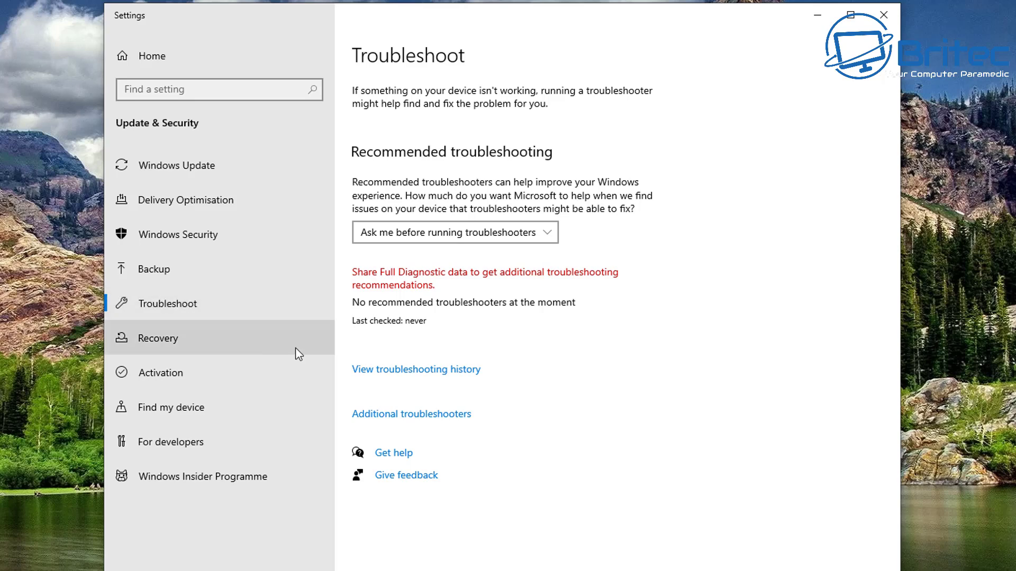
Run the Keyboard troubleshooter from Additional troubleshooters, then close it and the Settings window.
left_click(431, 418)
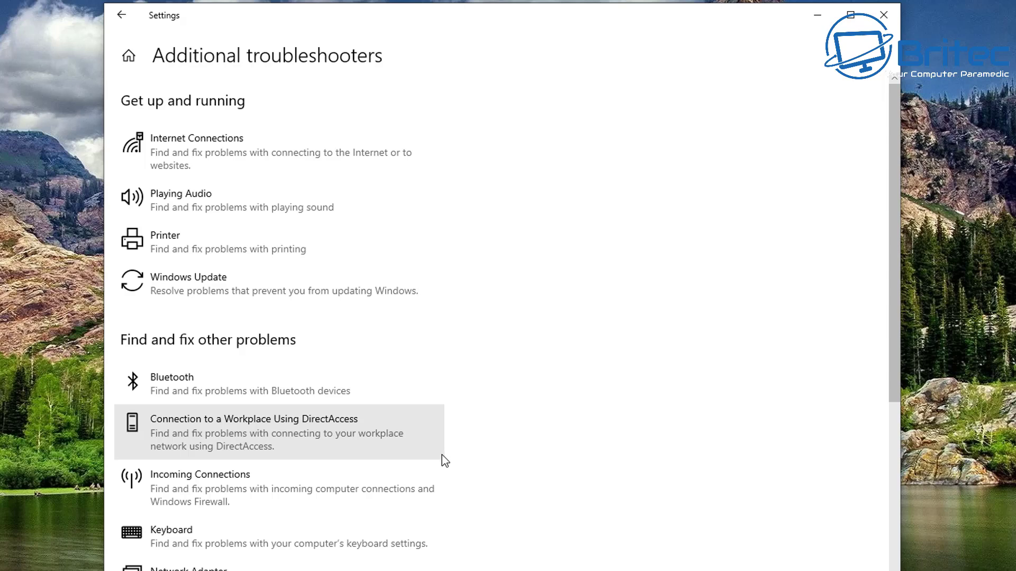
left_click(170, 537)
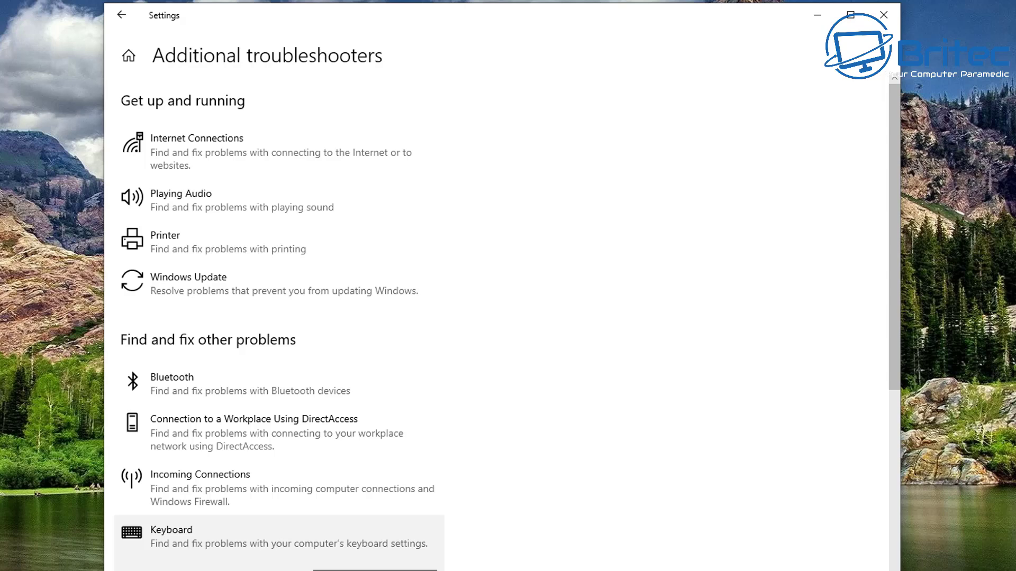
left_click(375, 570)
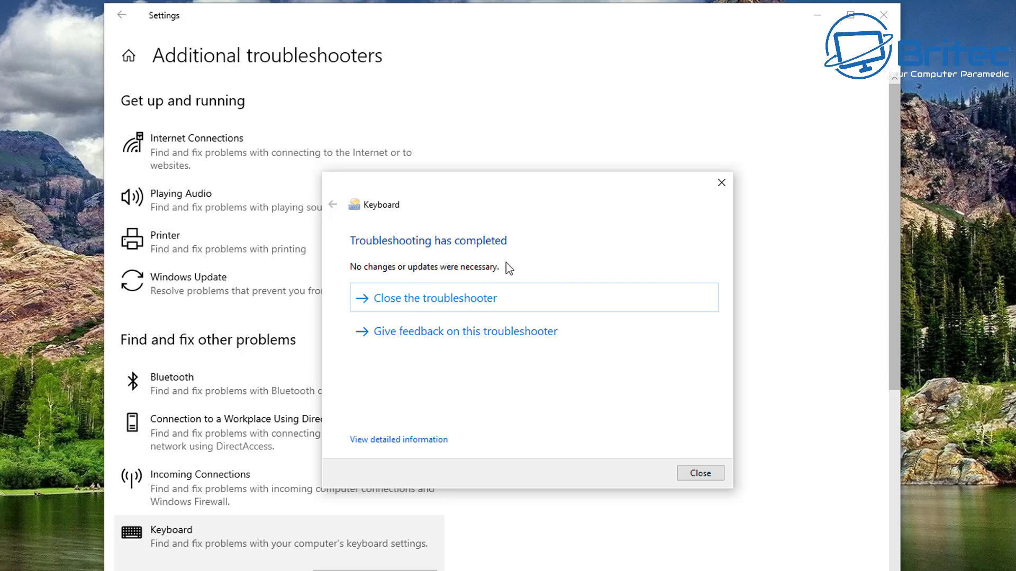
left_click(698, 475)
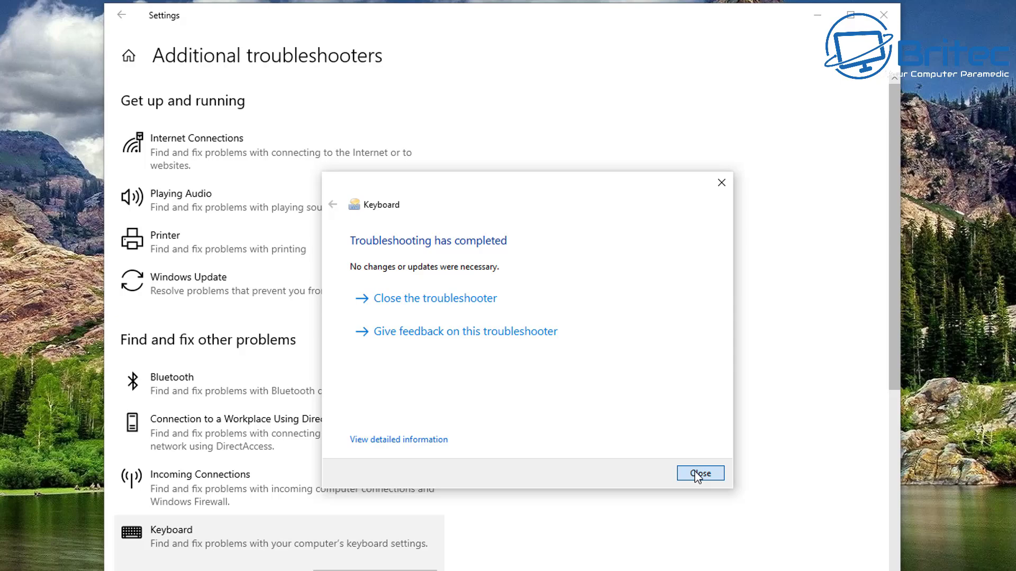
left_click(883, 15)
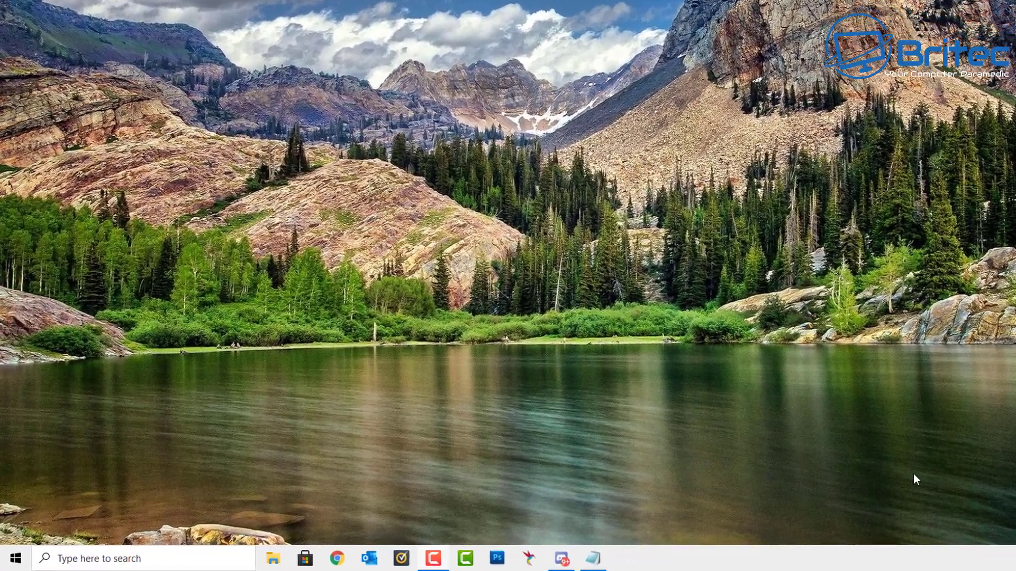
Launch Command Prompt as administrator from search and start sfc /scannow.
left_click(125, 558)
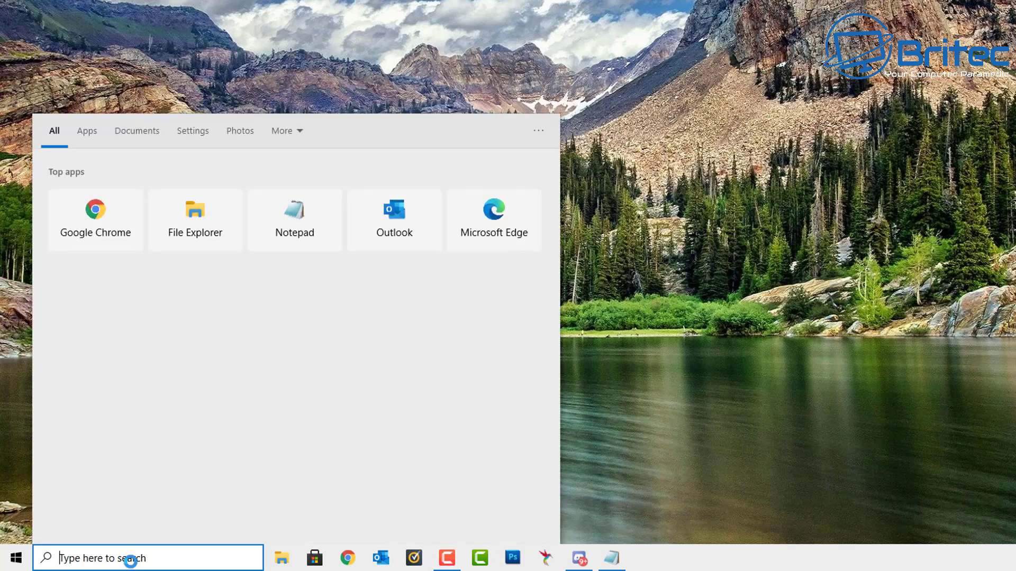
type("cmd")
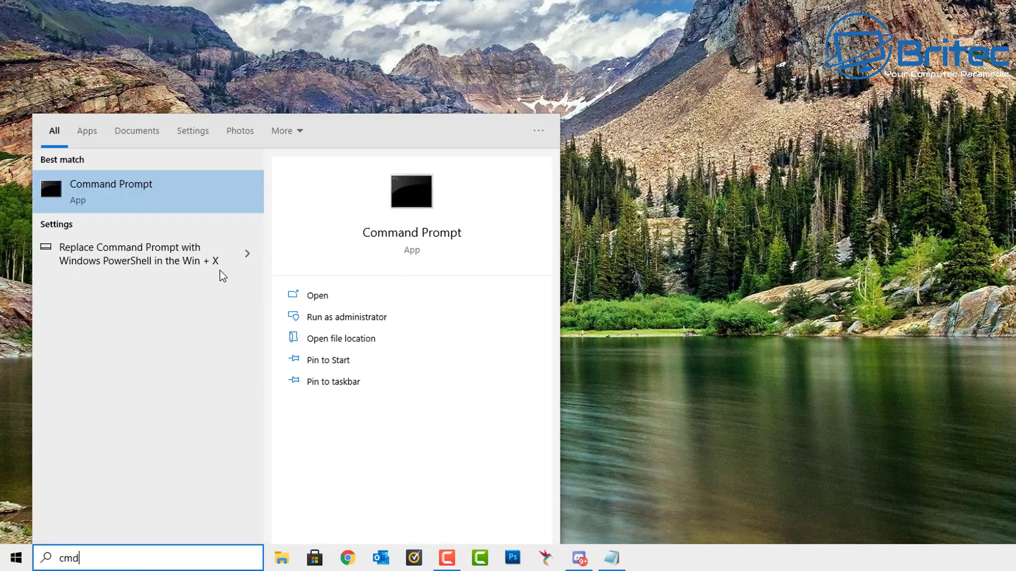
left_click(324, 316)
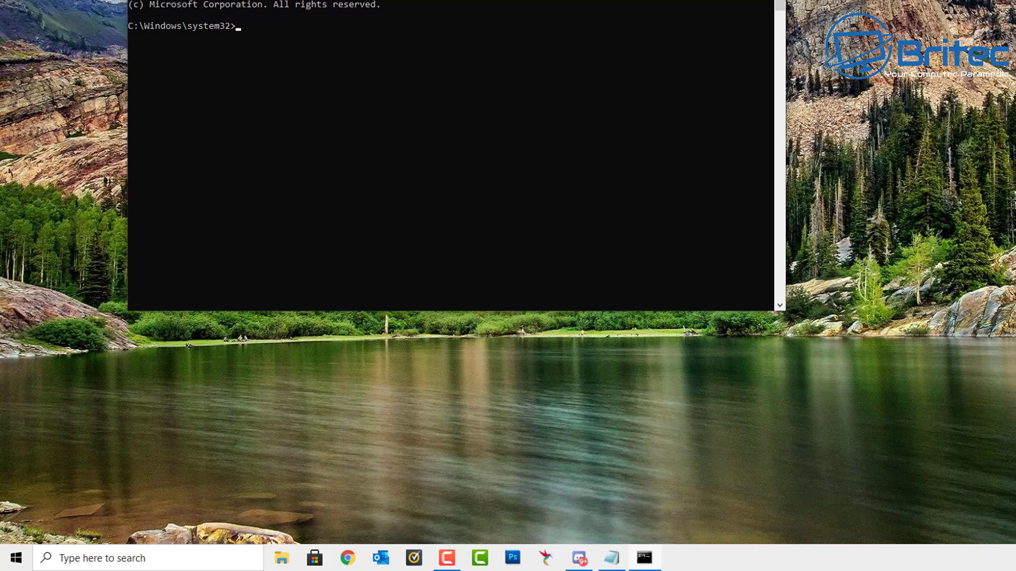
left_click_drag(461, 4, 533, 18)
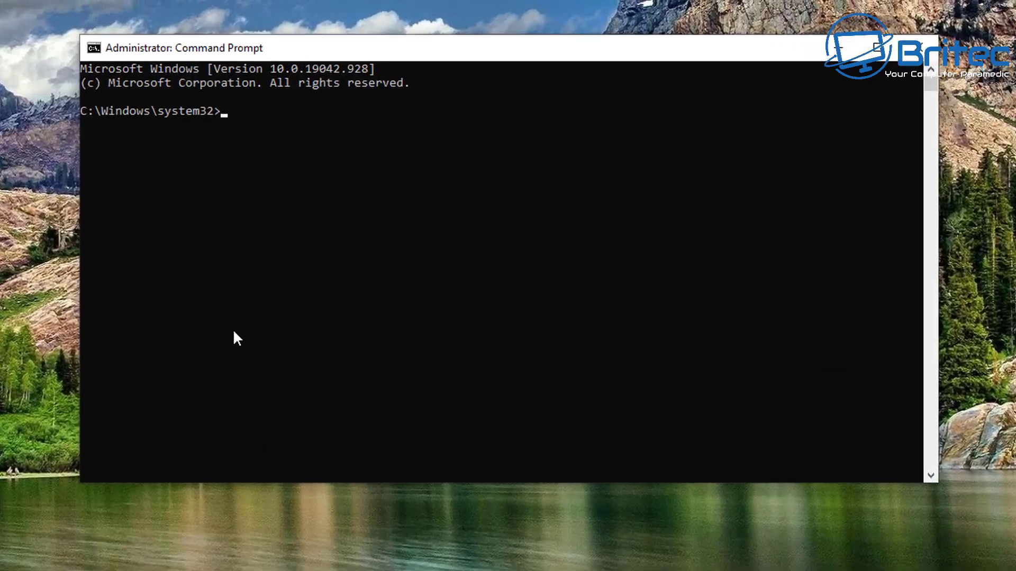
type("sfc /s")
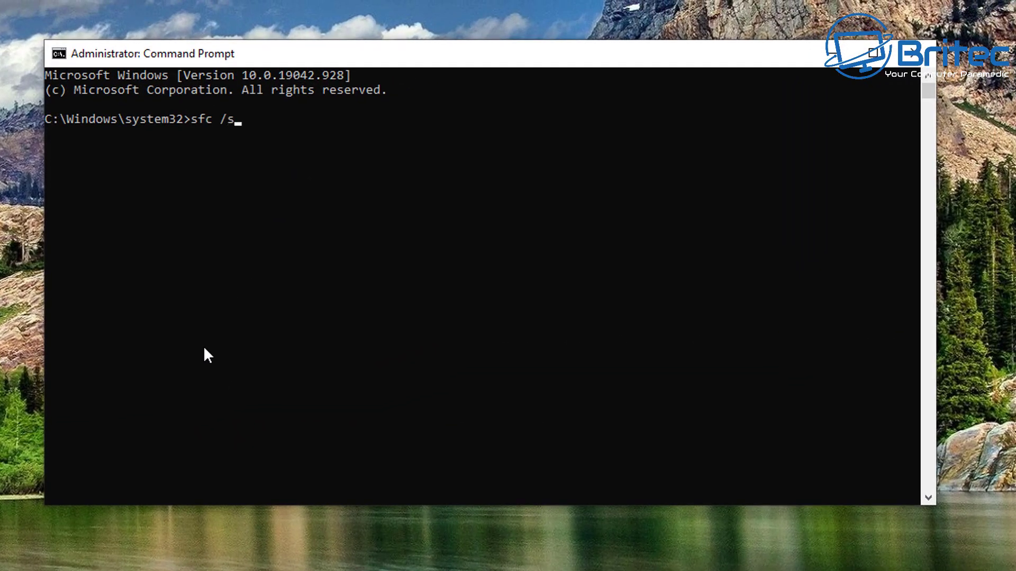
type("cannow")
key("Return")
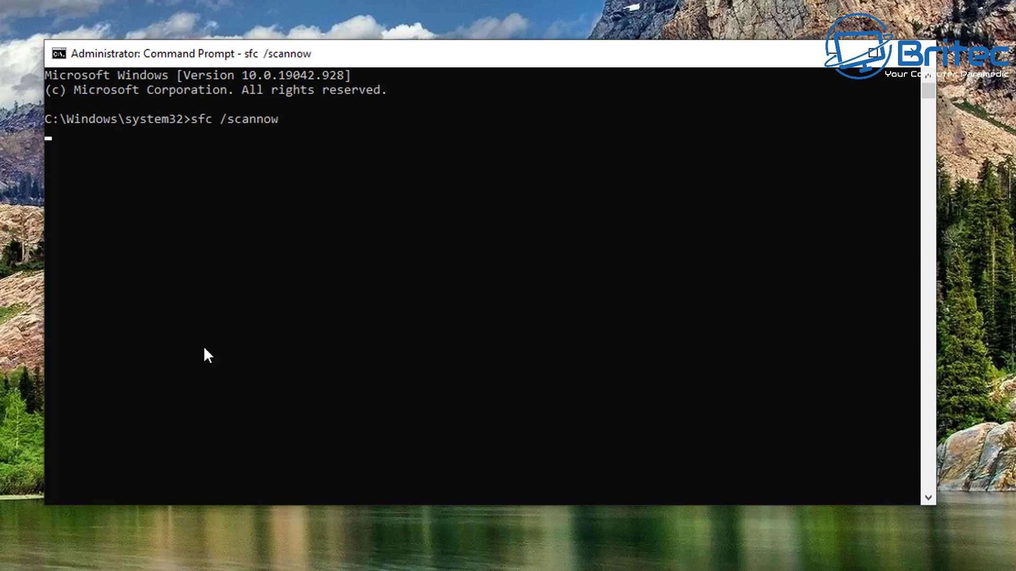